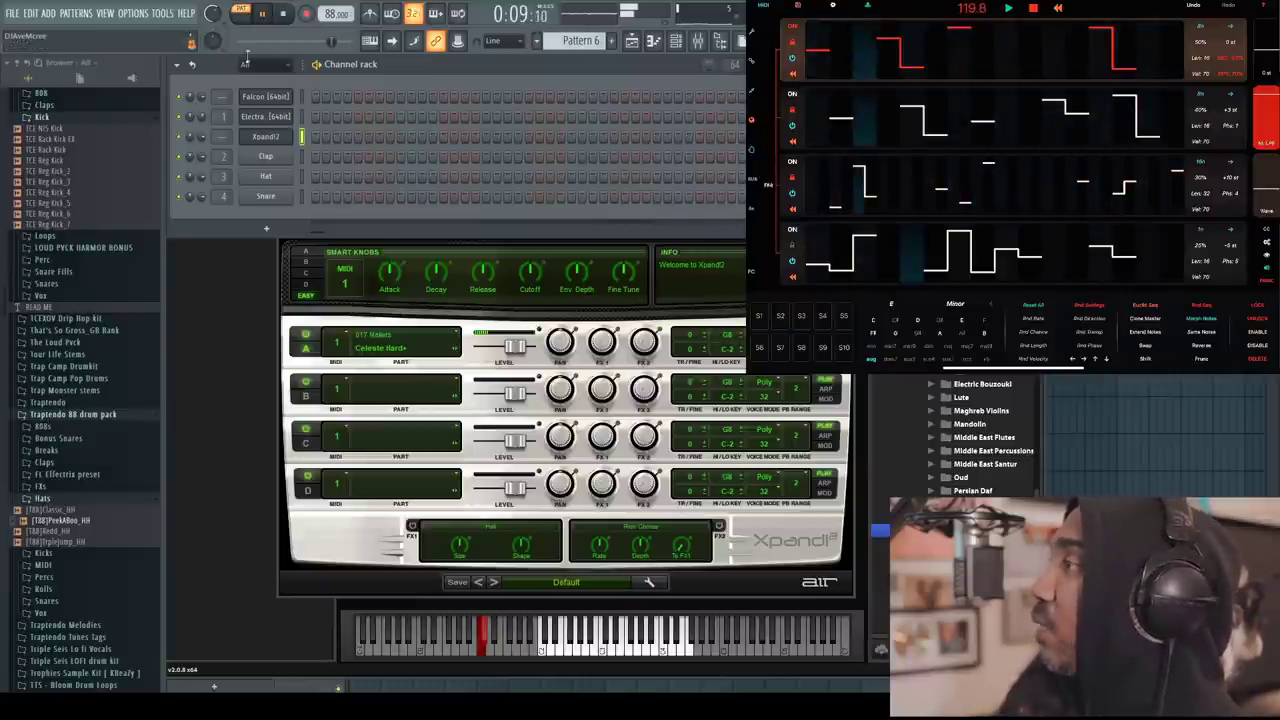
Review the MIDI input and output device settings, including the DESKTOP-7MJBC0V port, and close them.
{"action": "left_click", "coordinate": [133, 13]}
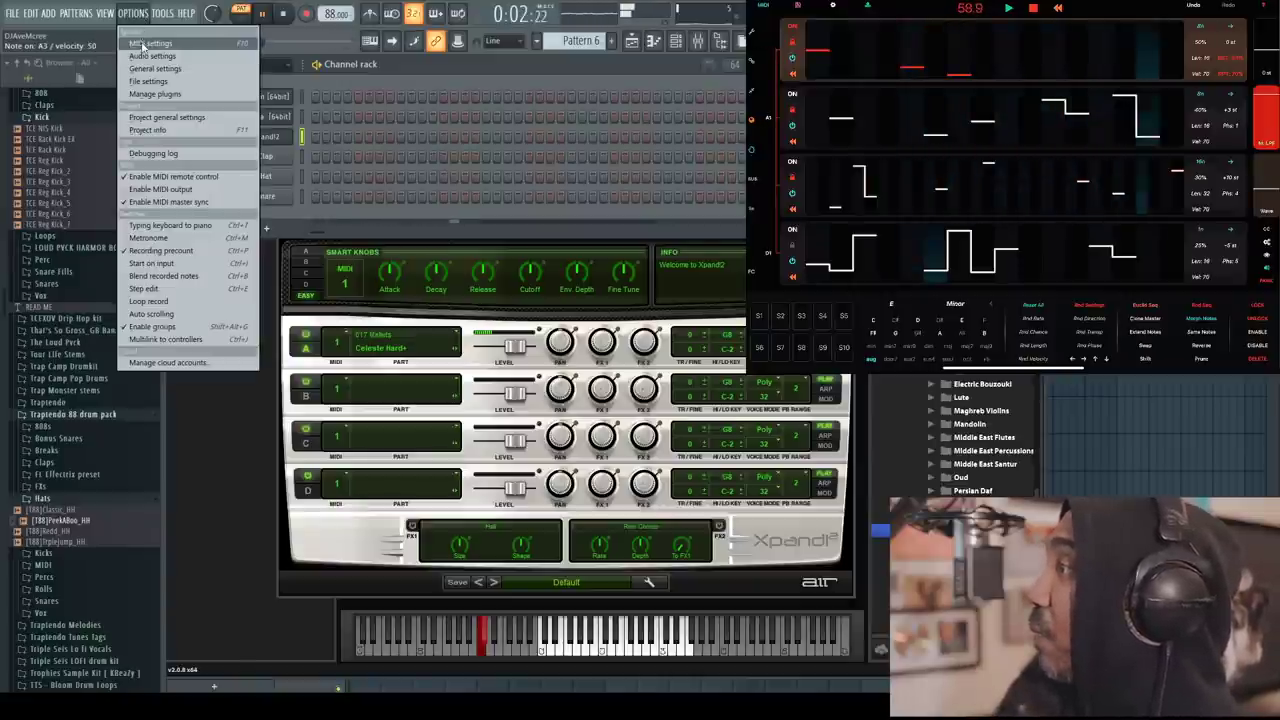
{"action": "left_click", "coordinate": [141, 44]}
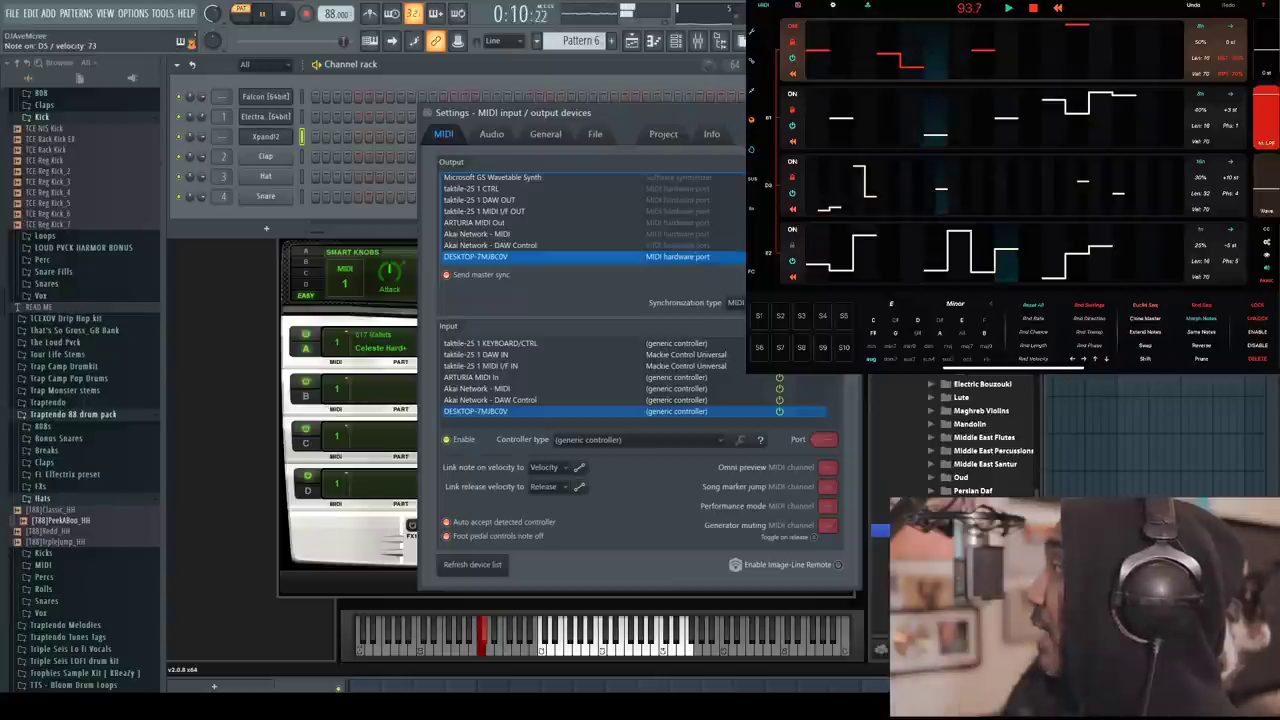
{"action": "key", "text": "Escape"}
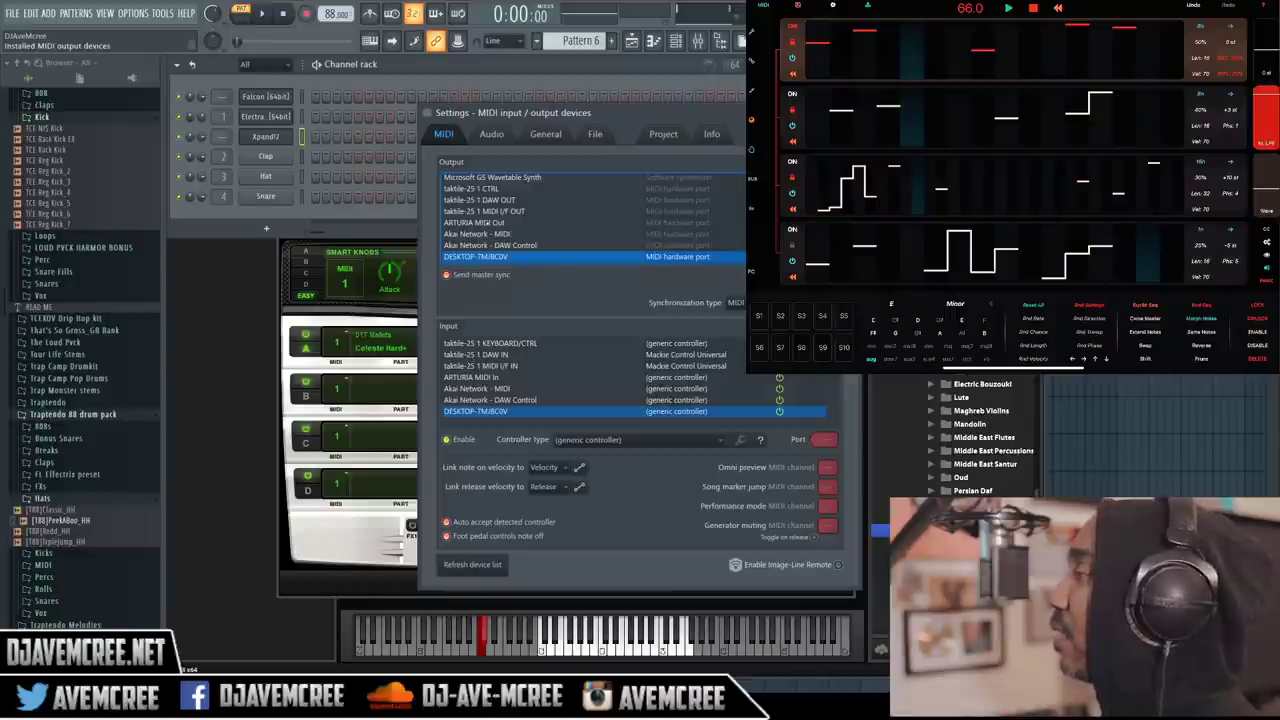
{"action": "left_click_drag", "start_coordinate": [629, 114], "coordinate": [553, 111]}
{"action": "left_click", "coordinate": [741, 111]}
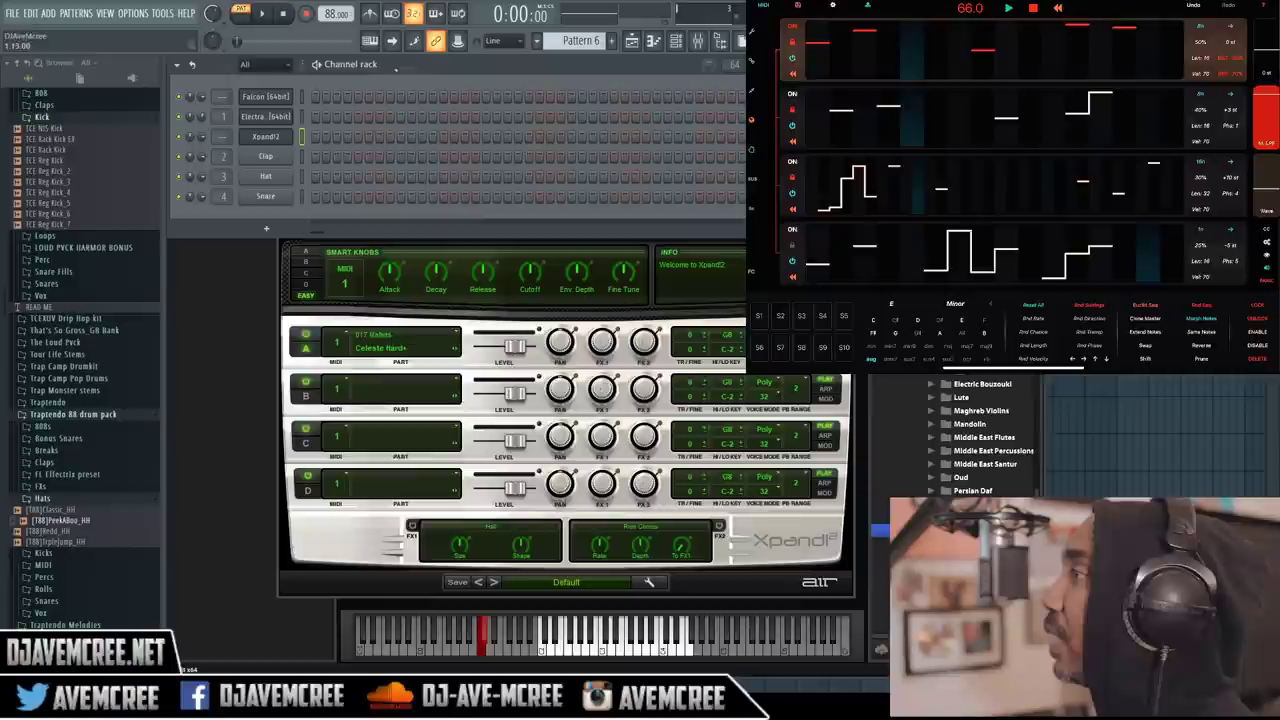
Check the DESKTOP-7MJBC0V master sync settings while playing Pattern 6 through the Xpand!2 channel.
{"action": "left_click", "coordinate": [133, 13]}
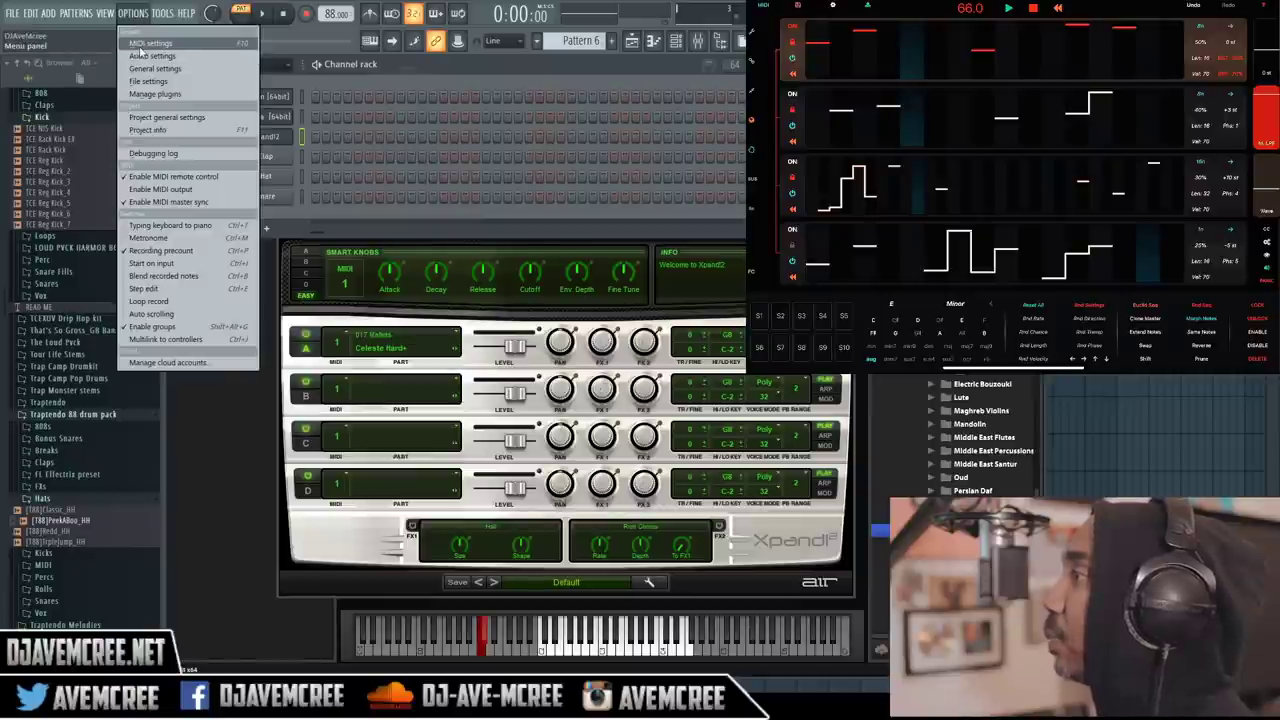
{"action": "left_click", "coordinate": [141, 44]}
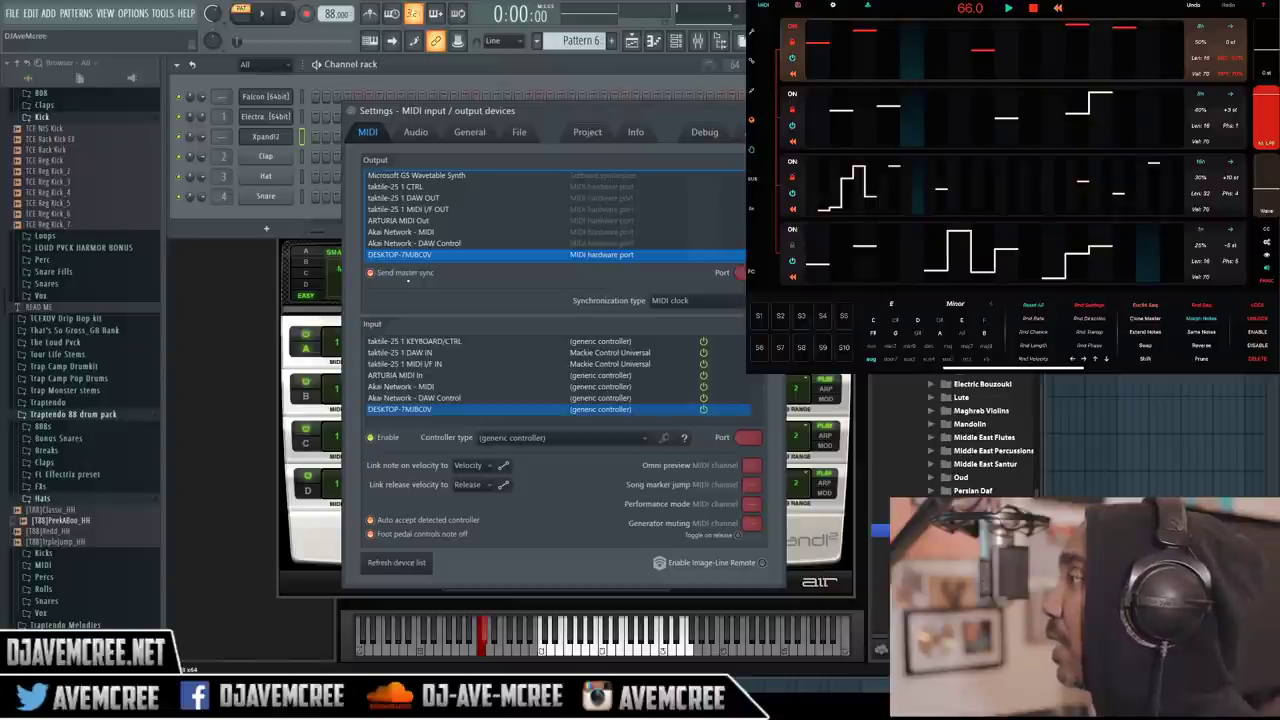
{"action": "left_click", "coordinate": [265, 15]}
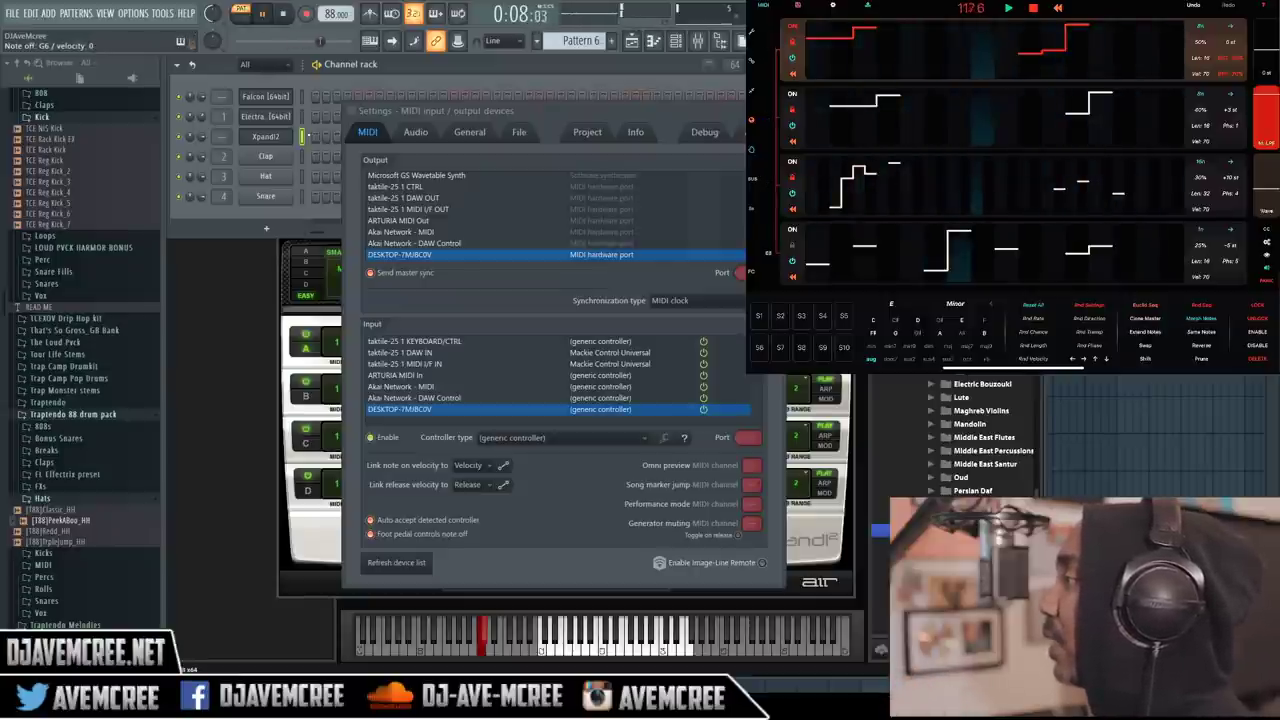
{"action": "left_click", "coordinate": [268, 137]}
{"action": "left_click", "coordinate": [270, 138]}
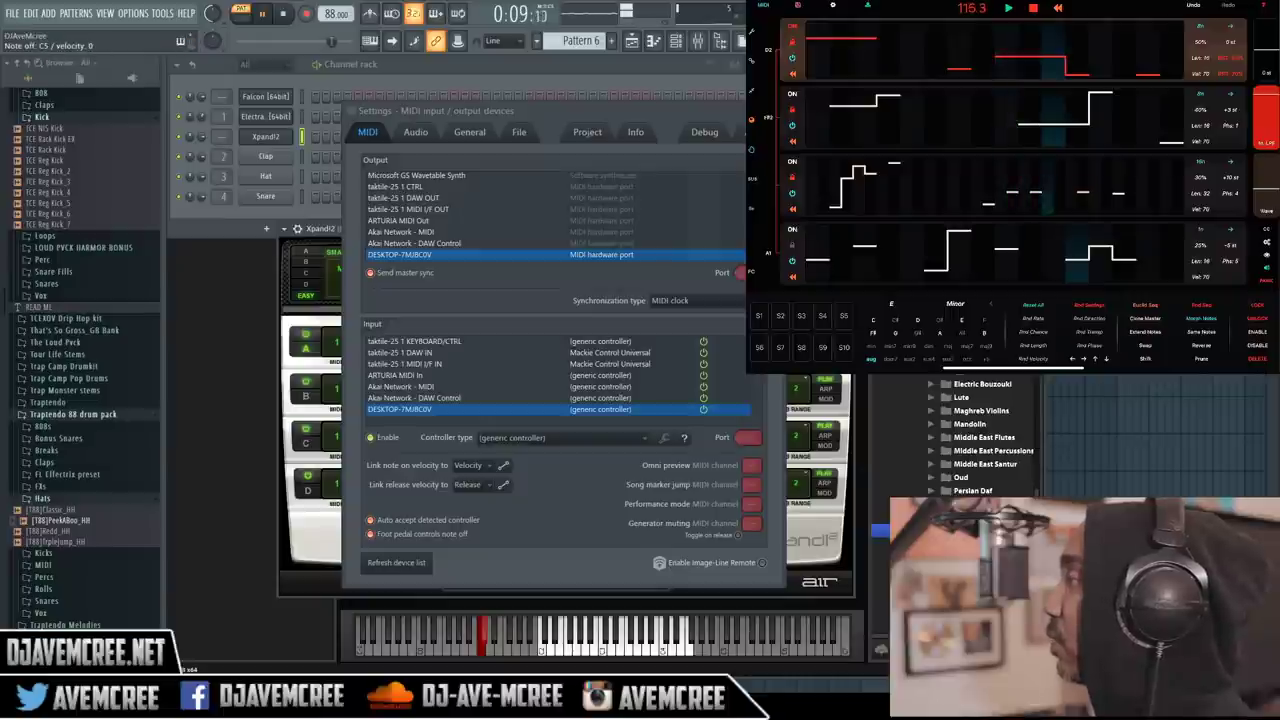
{"action": "key", "text": "Escape"}
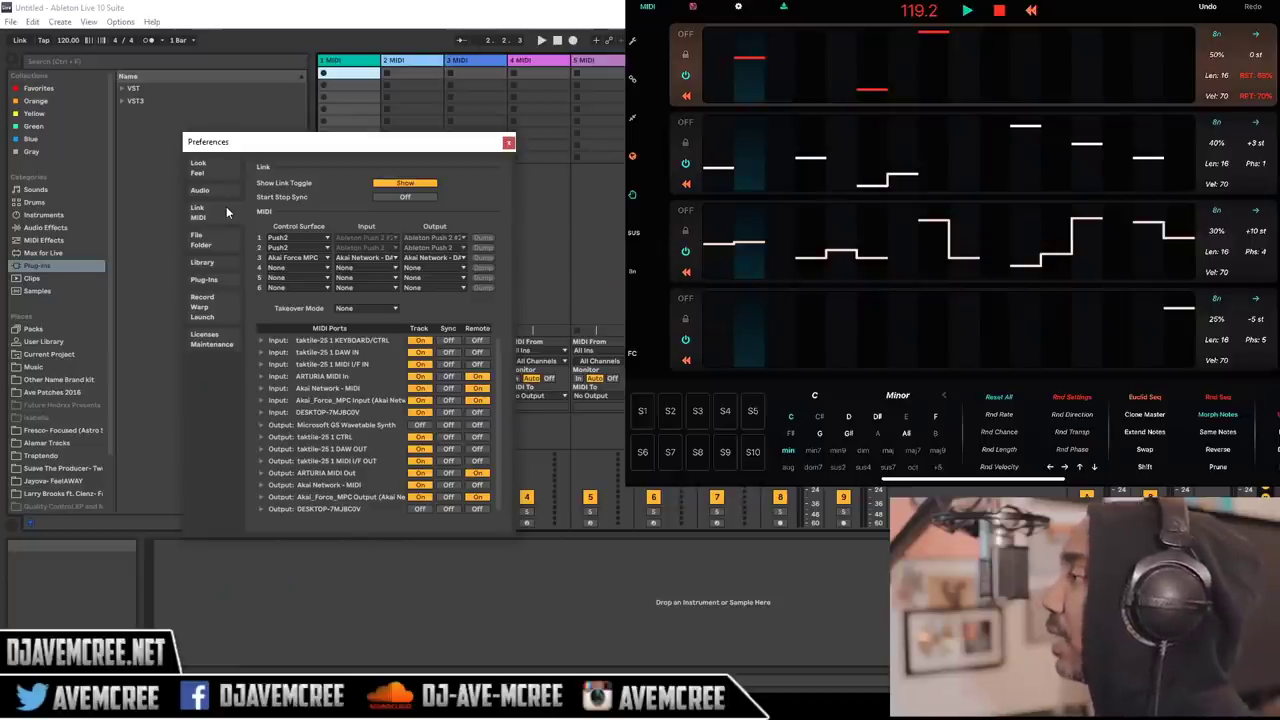
In Ableton Live's Link/MIDI preferences, turn on Sync for DESKTOP-7MJBC0V input and output, and Track for its output.
{"action": "left_click", "coordinate": [505, 145]}
{"action": "left_click", "coordinate": [128, 22]}
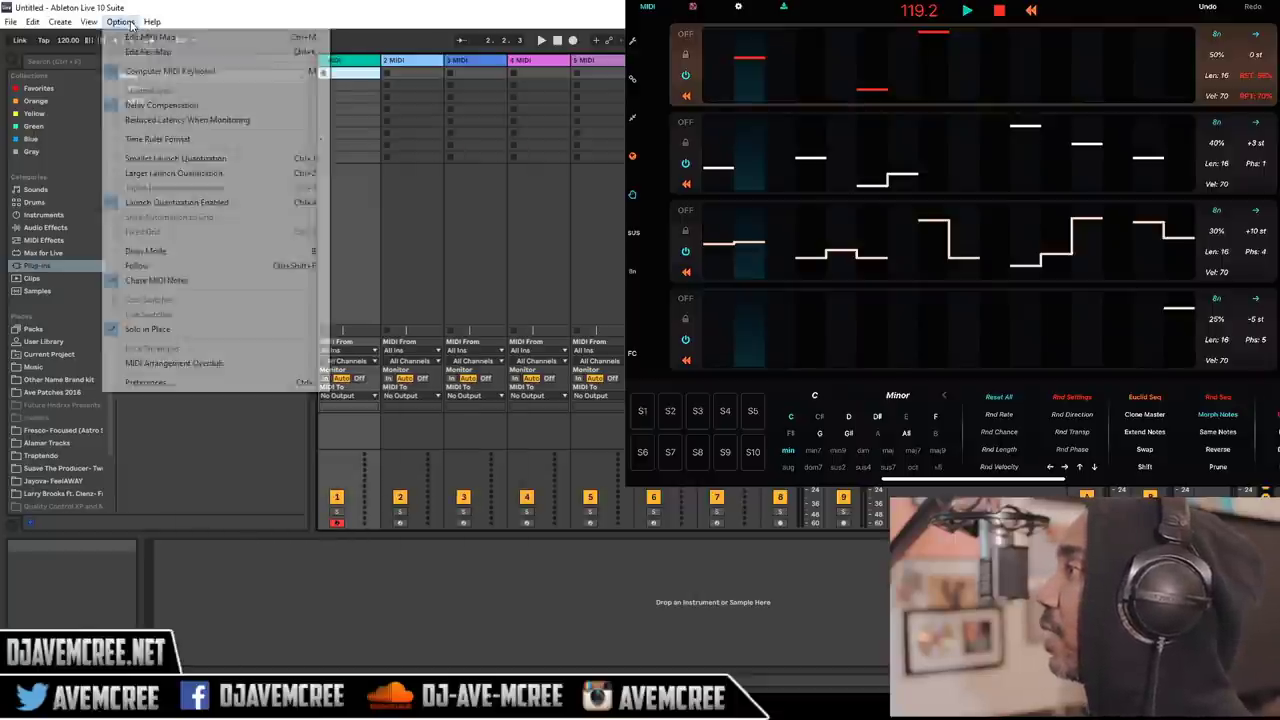
{"action": "left_click", "coordinate": [180, 383]}
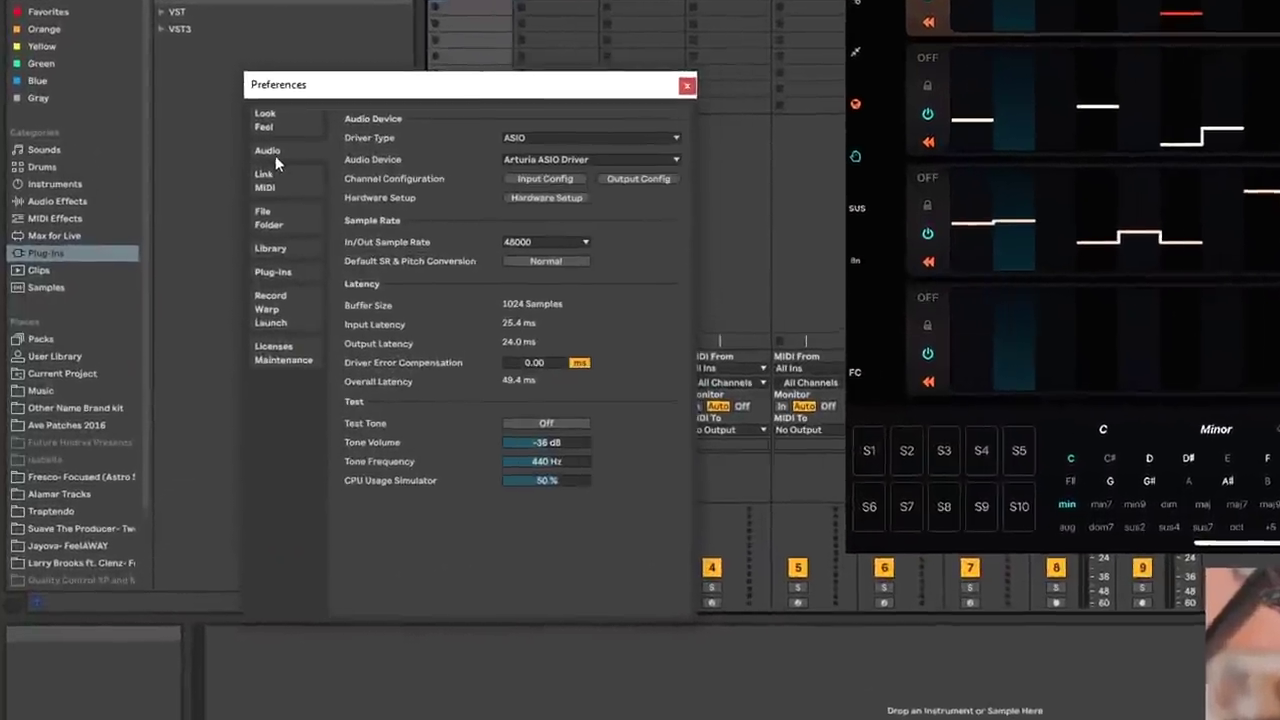
{"action": "left_click", "coordinate": [268, 177]}
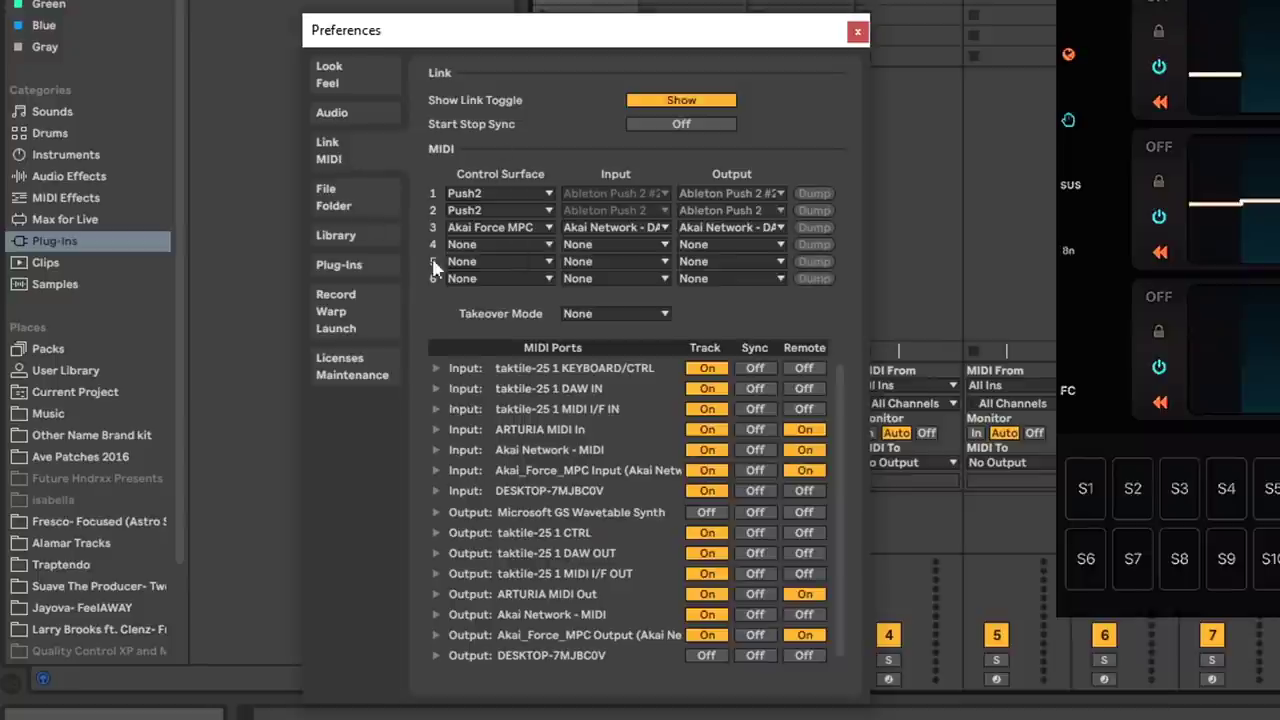
{"action": "left_click", "coordinate": [754, 492]}
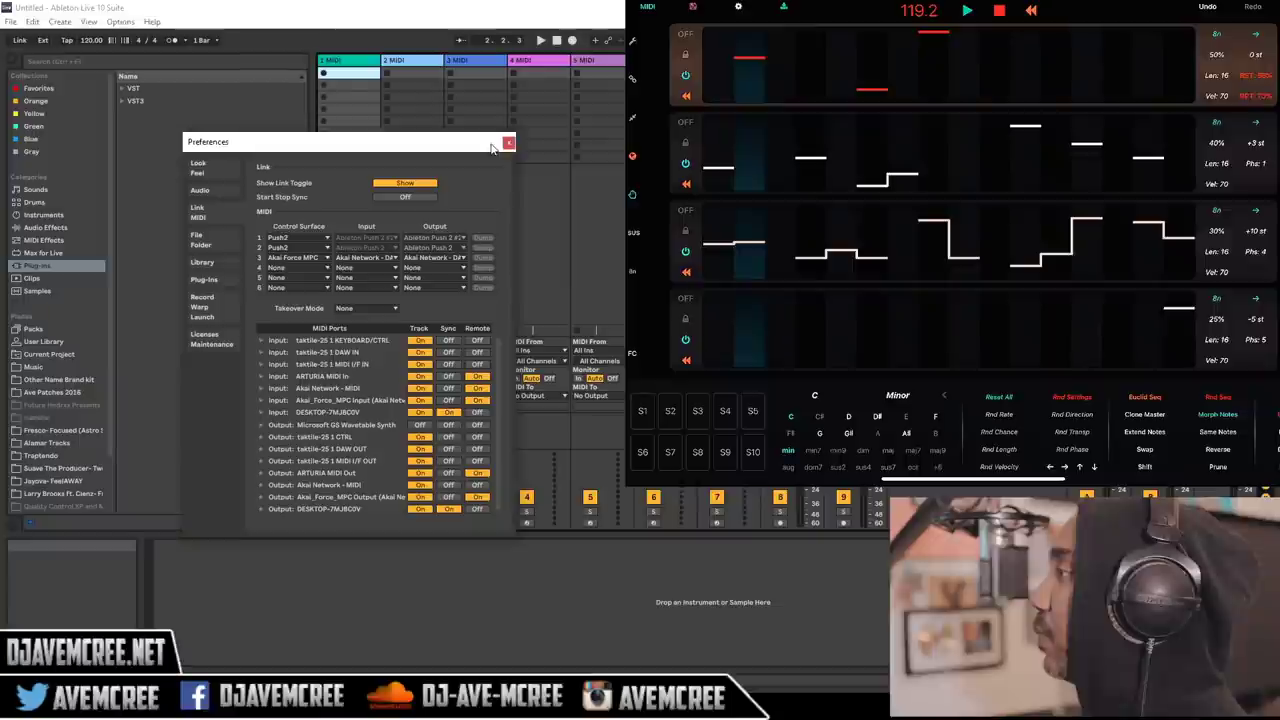
{"action": "key", "text": "Escape"}
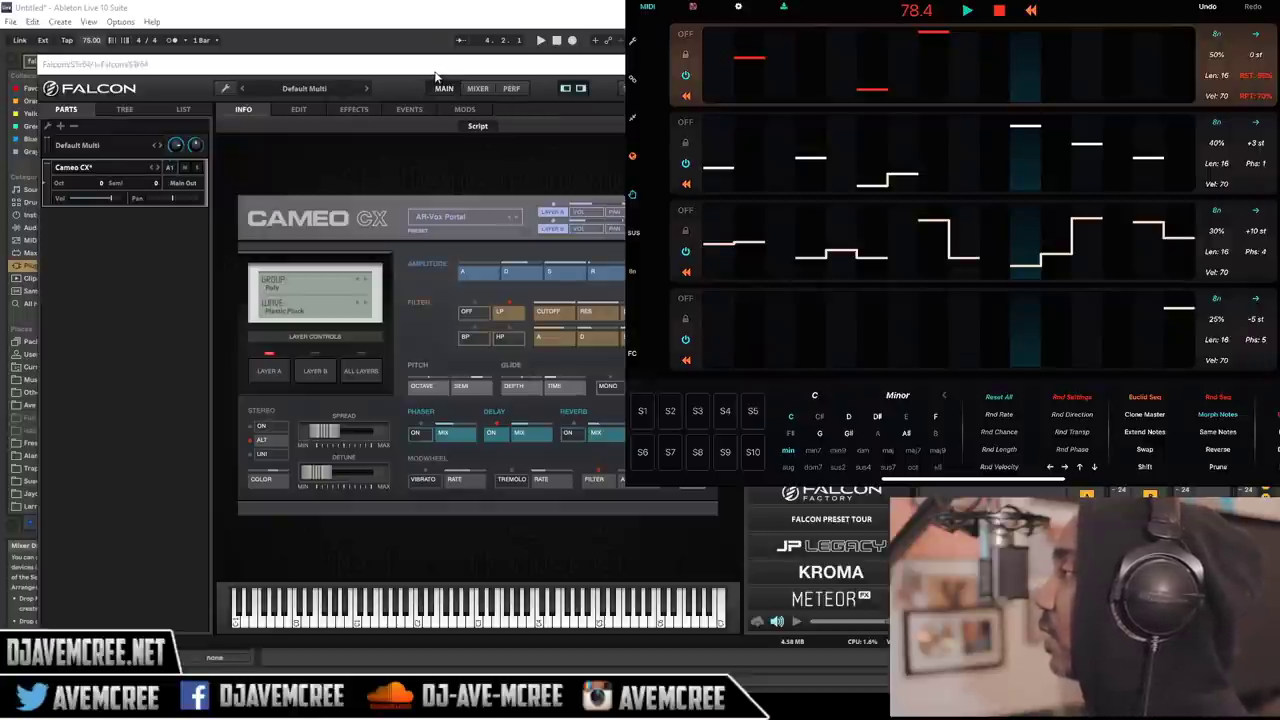
Switch from Falcon in Ableton Live back to FL Studio and stop the playback.
{"action": "left_click", "coordinate": [330, 65]}
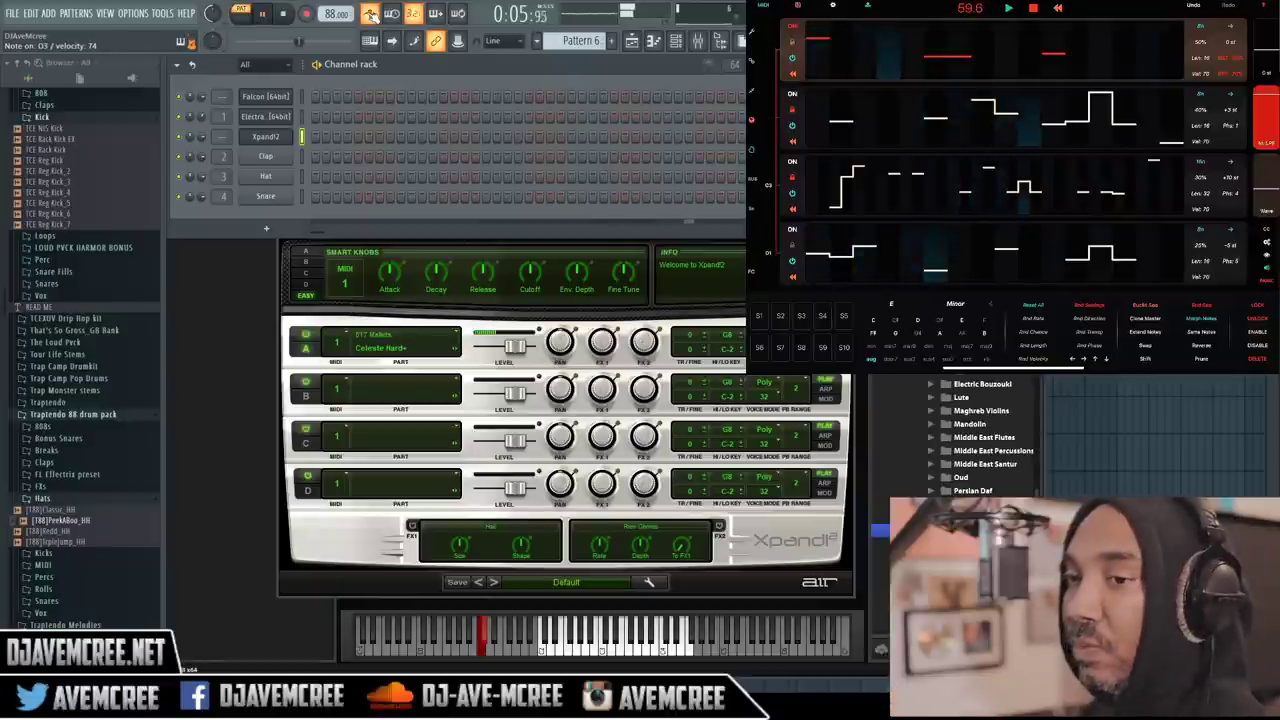
{"action": "key", "text": "space"}
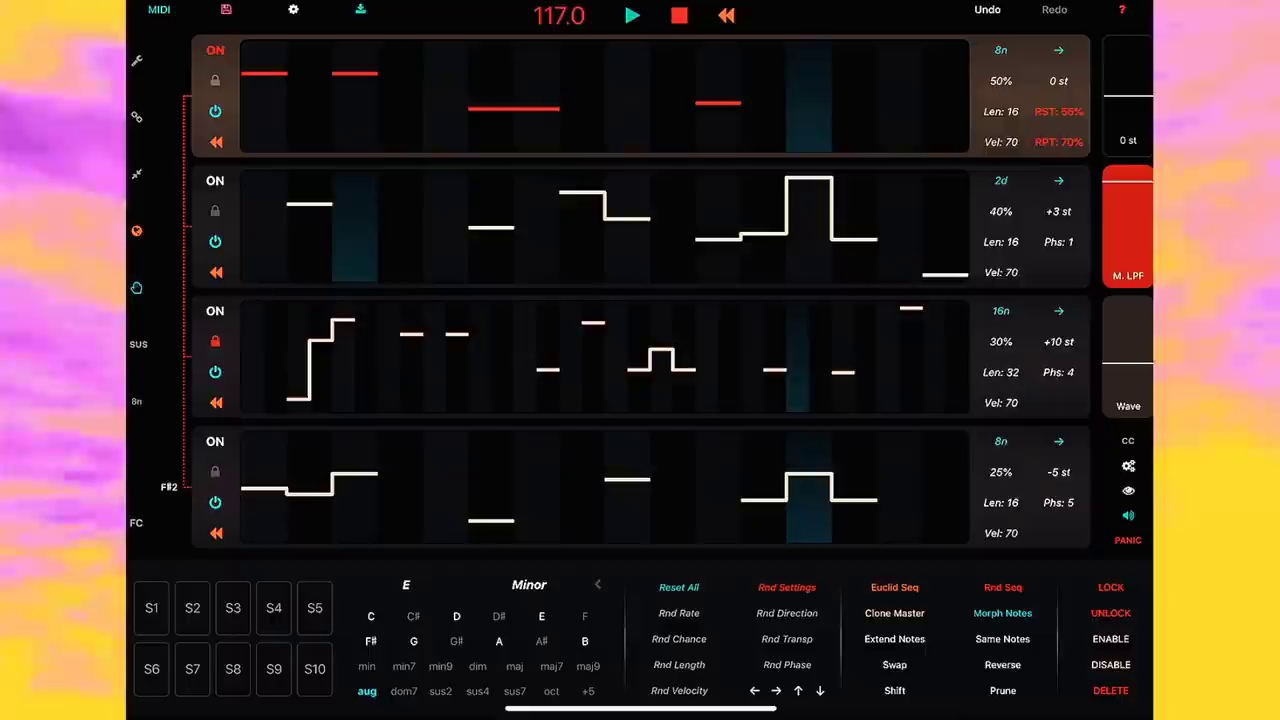
Switch to PolyPhase and turn off the third, fourth and second sequencer lanes.
{"action": "left_click", "coordinate": [215, 372]}
{"action": "left_click", "coordinate": [215, 502]}
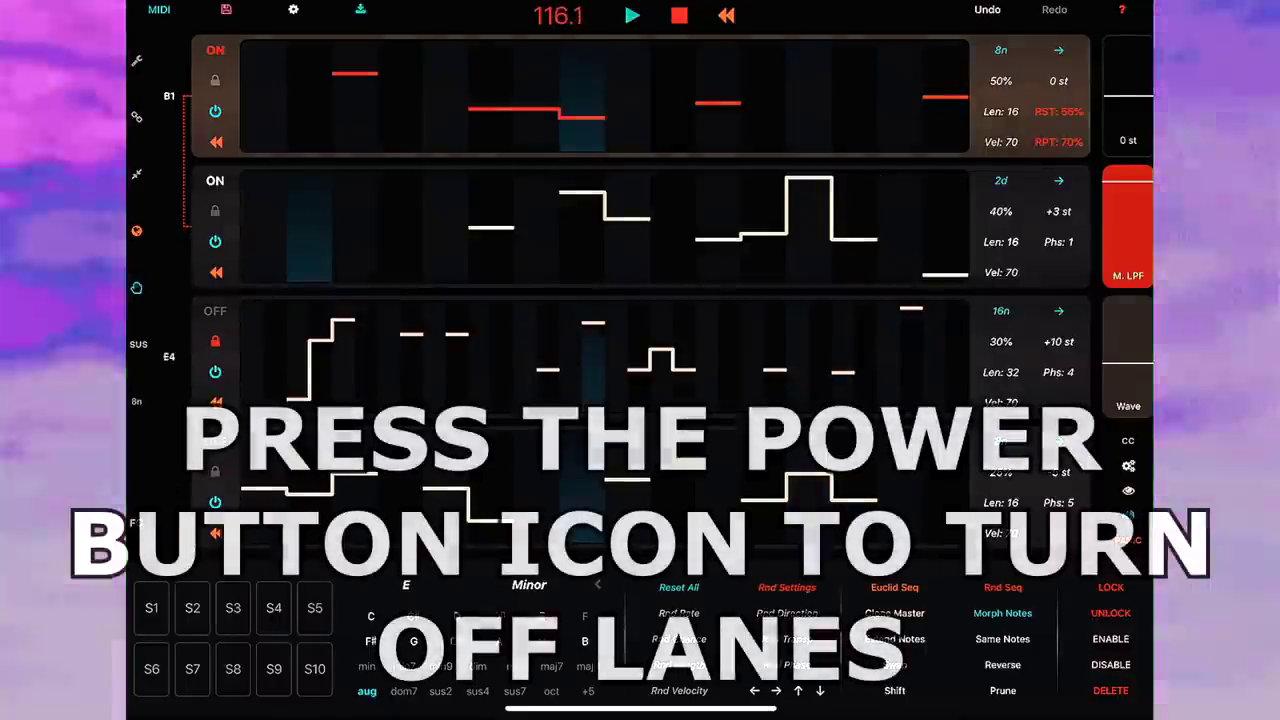
{"action": "left_click", "coordinate": [215, 241]}
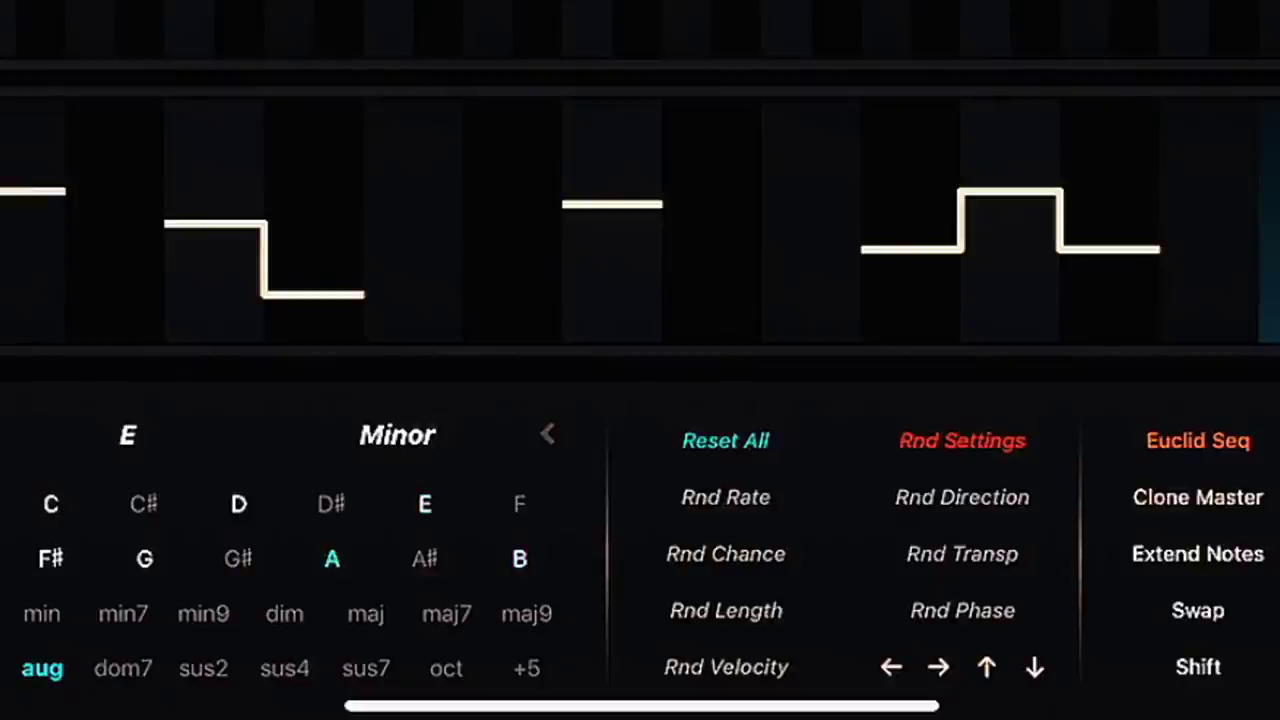
Audition the min, aug, sus2 and sus7 chord types on the running sequence, finishing with min.
{"action": "left_click", "coordinate": [42, 613]}
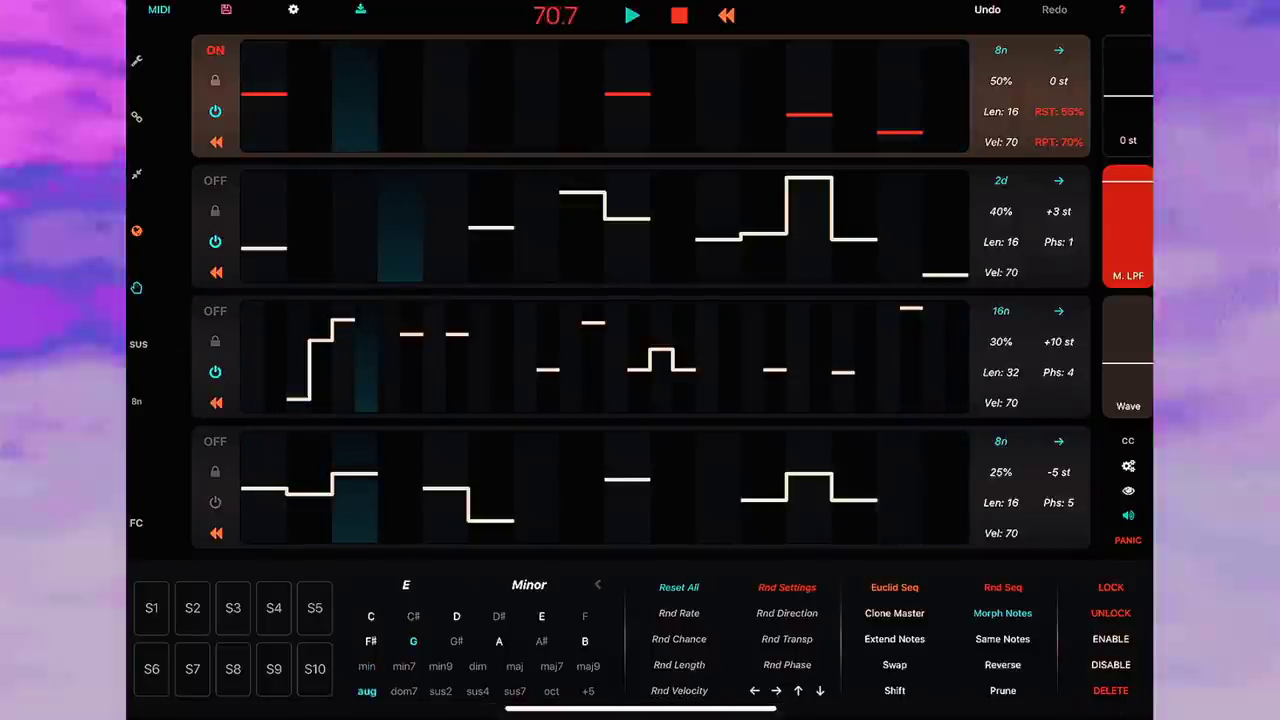
{"action": "left_click", "coordinate": [367, 691]}
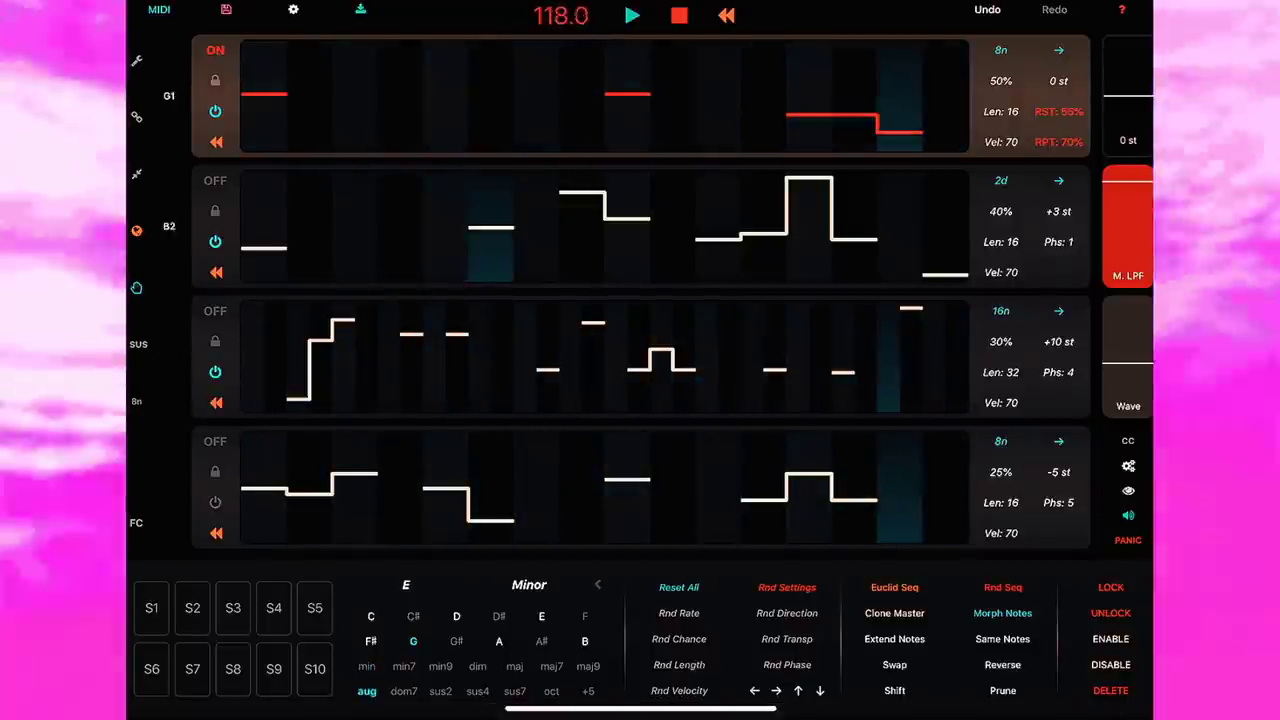
{"action": "left_click", "coordinate": [441, 691]}
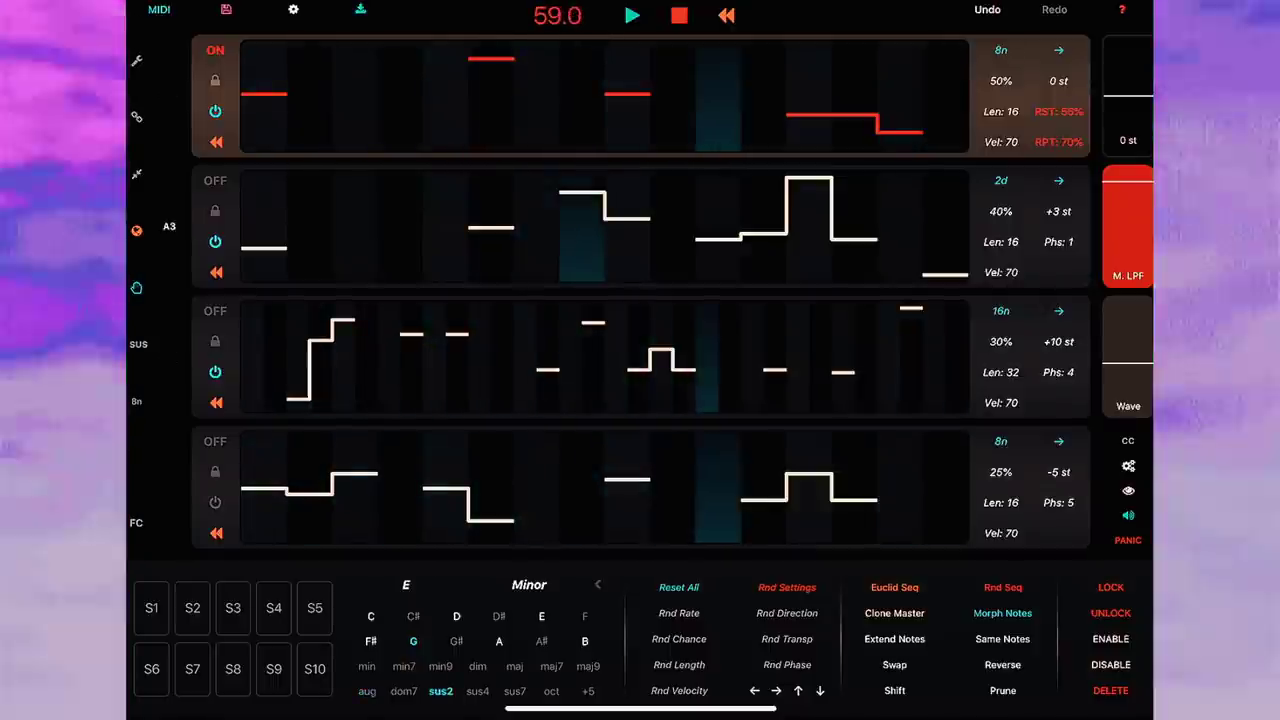
{"action": "left_click", "coordinate": [514, 691]}
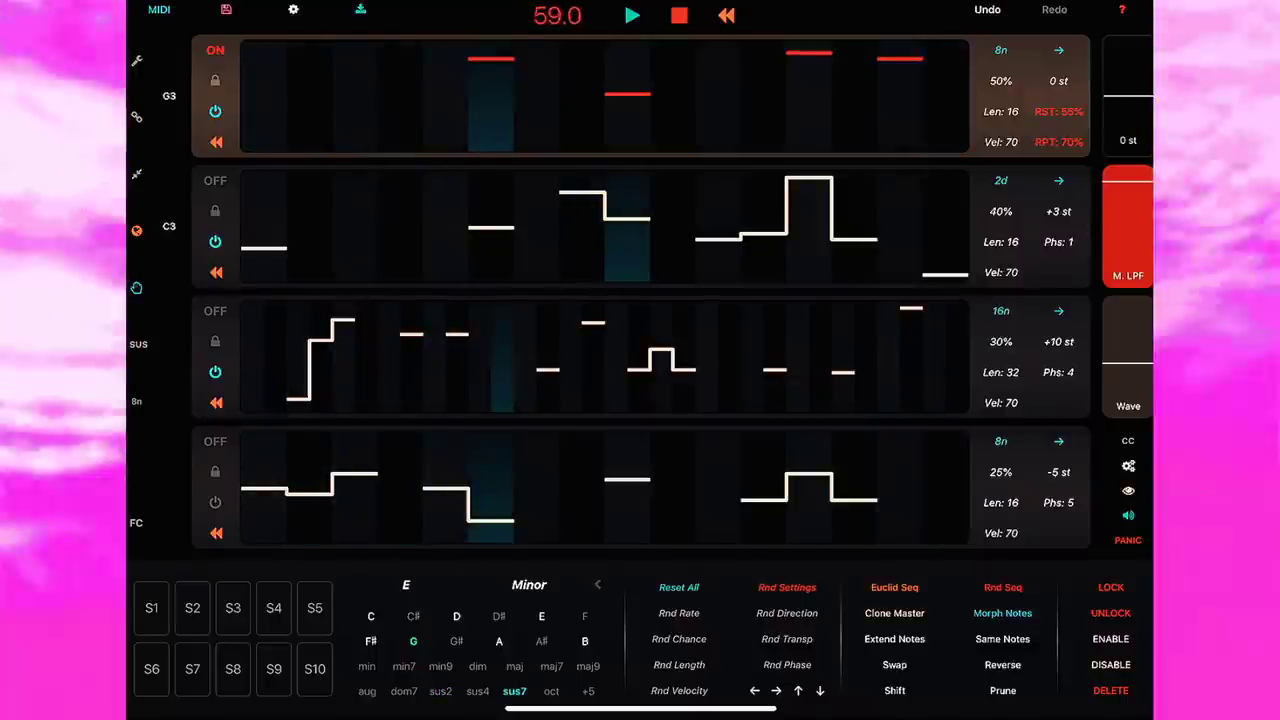
{"action": "left_click", "coordinate": [367, 691]}
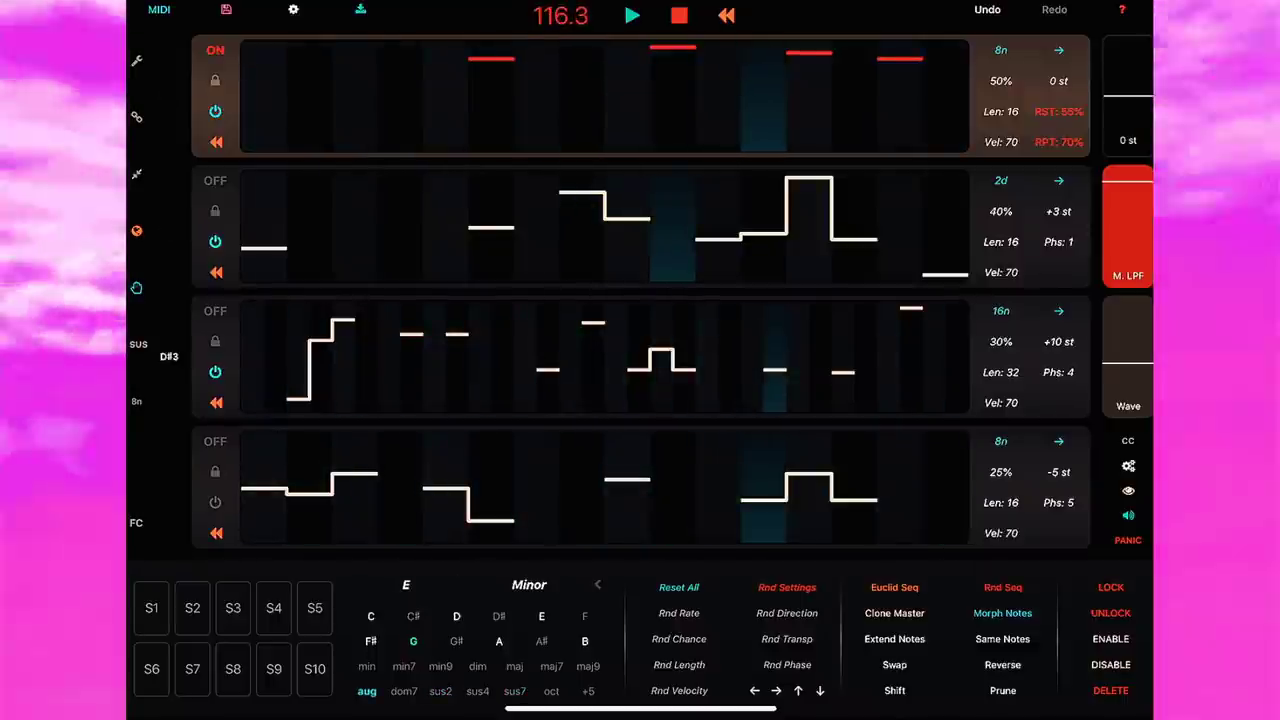
{"action": "left_click", "coordinate": [367, 666]}
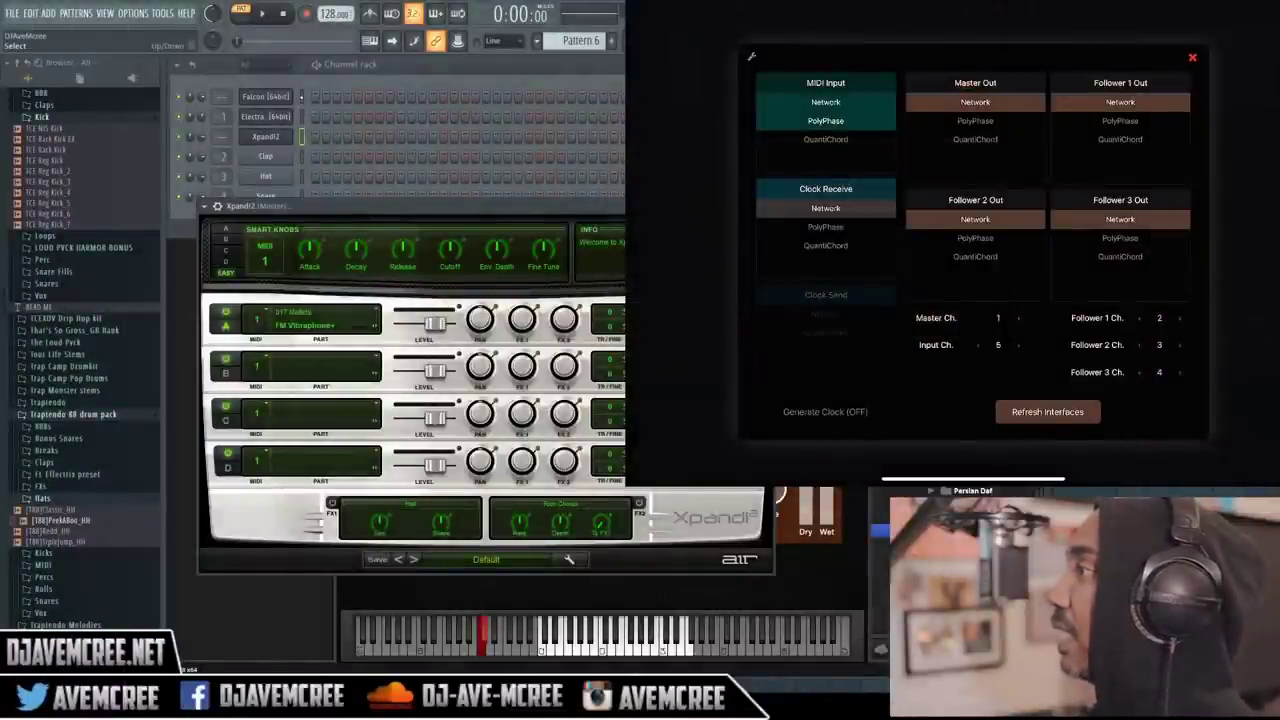
In FL Studio, record a take of the PolyPhase notes into Pattern 6 and undo the recording.
{"action": "key", "text": "F6"}
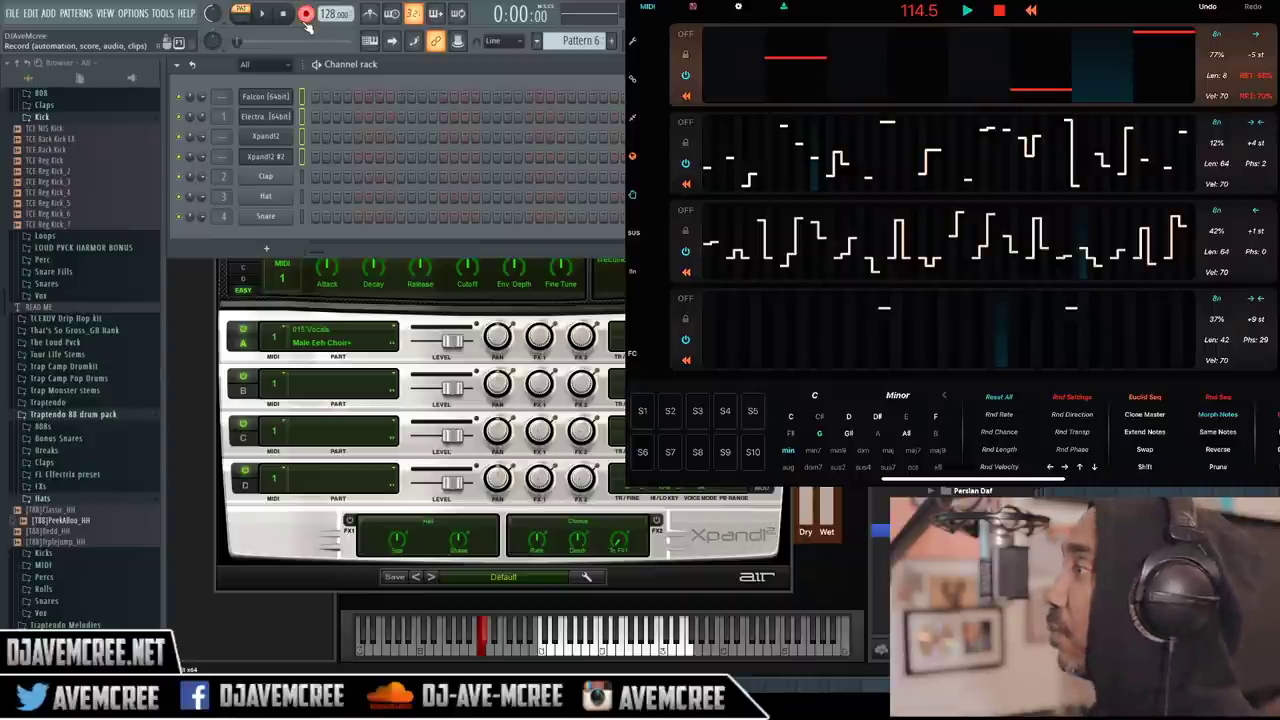
{"action": "key", "text": "space"}
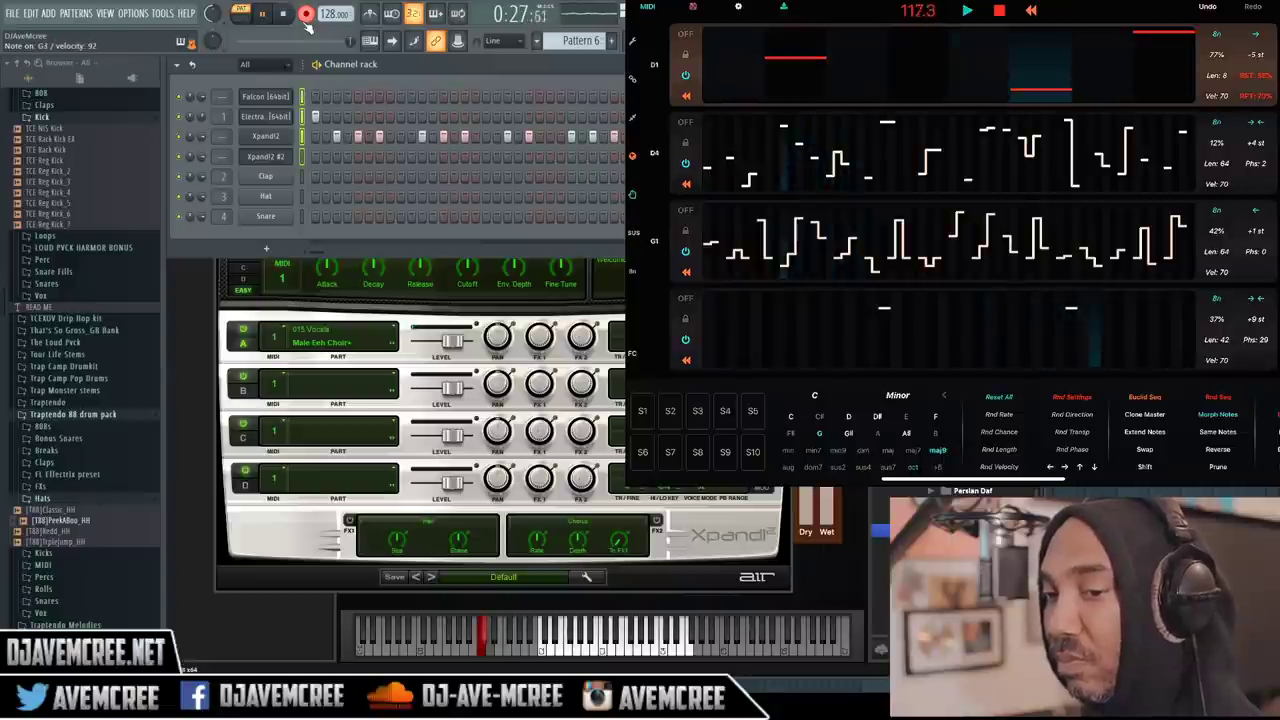
{"action": "key", "text": "space"}
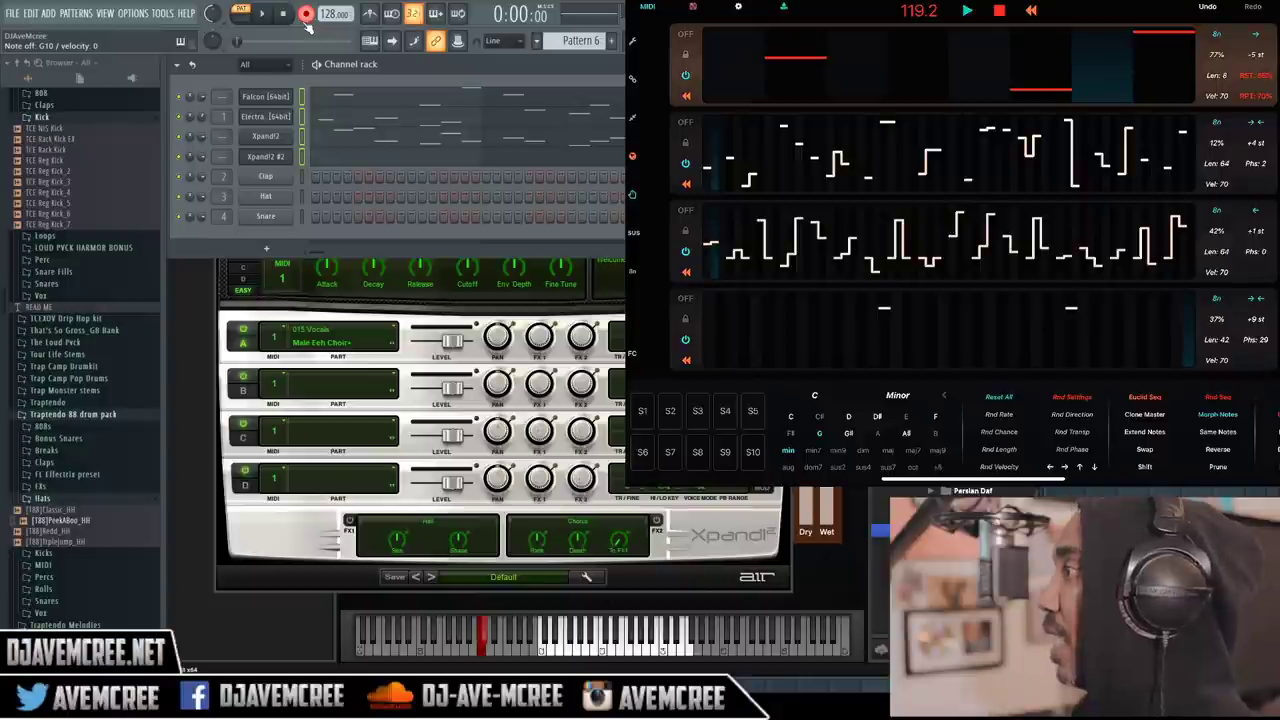
{"action": "key", "text": "ctrl+z"}
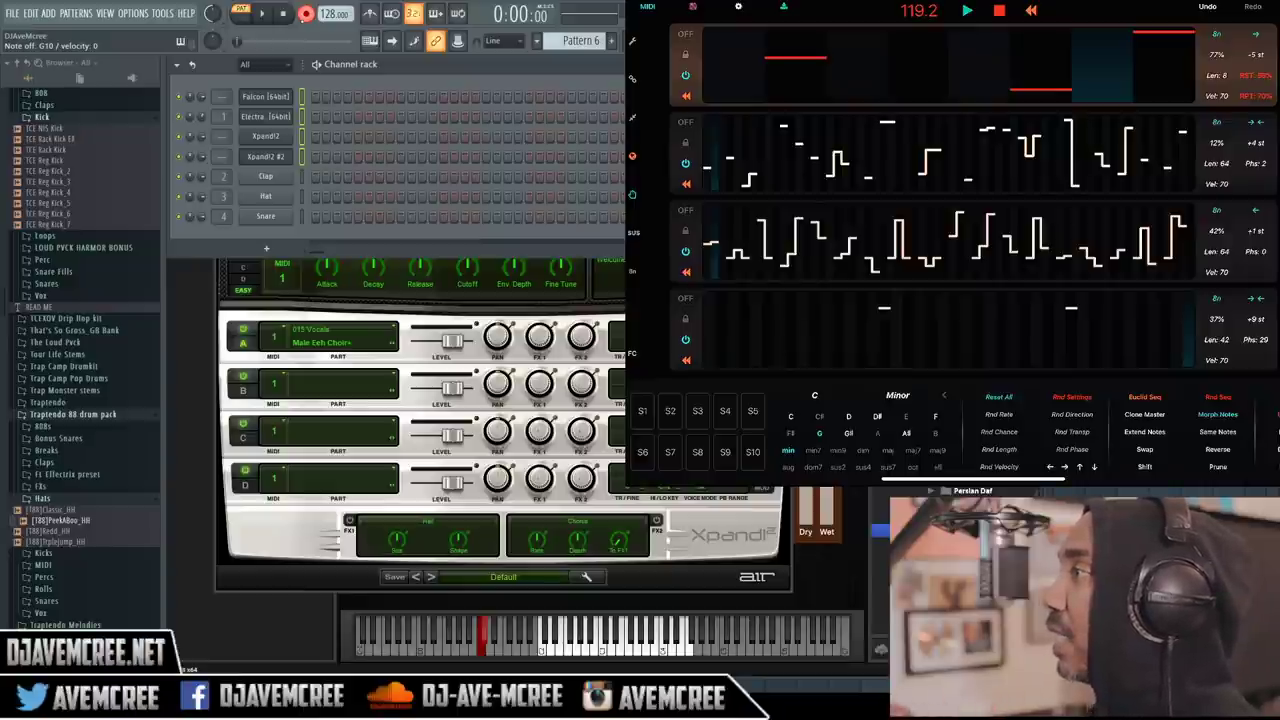
Record the incoming PolyPhase sequences into Pattern 6 across the instrument channels in two passes.
{"action": "left_click", "coordinate": [263, 15]}
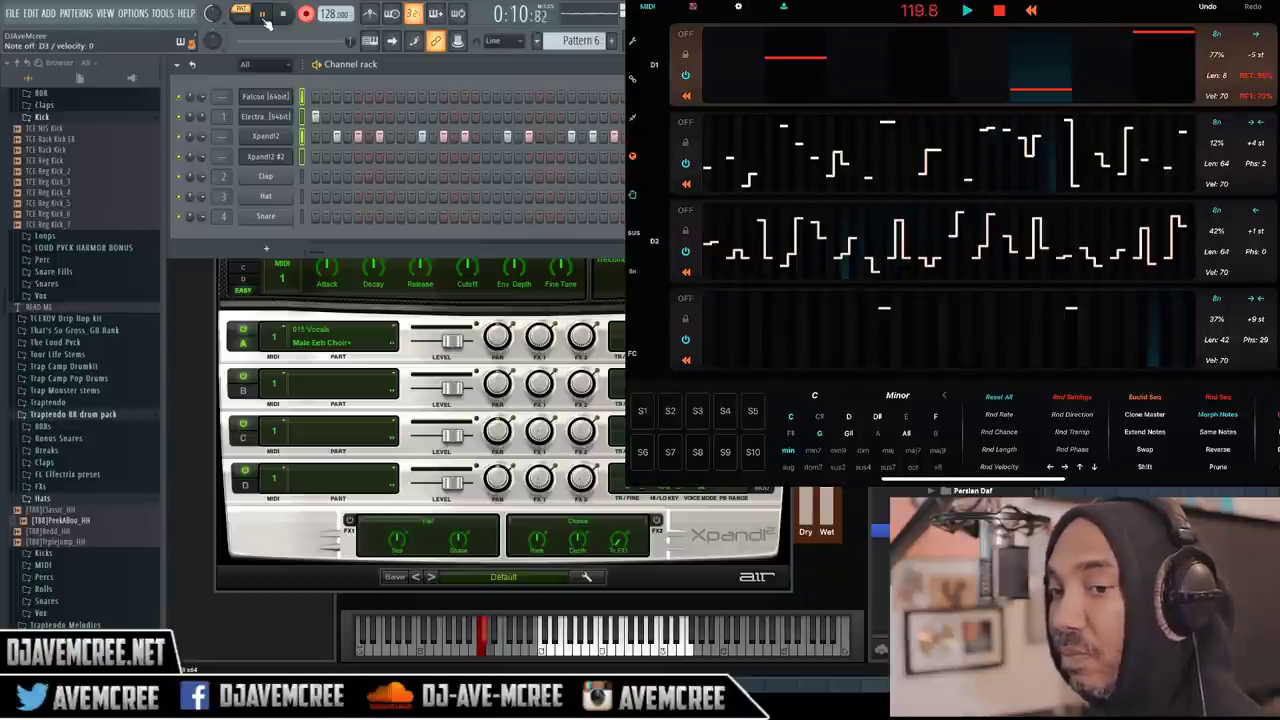
{"action": "left_click", "coordinate": [264, 15]}
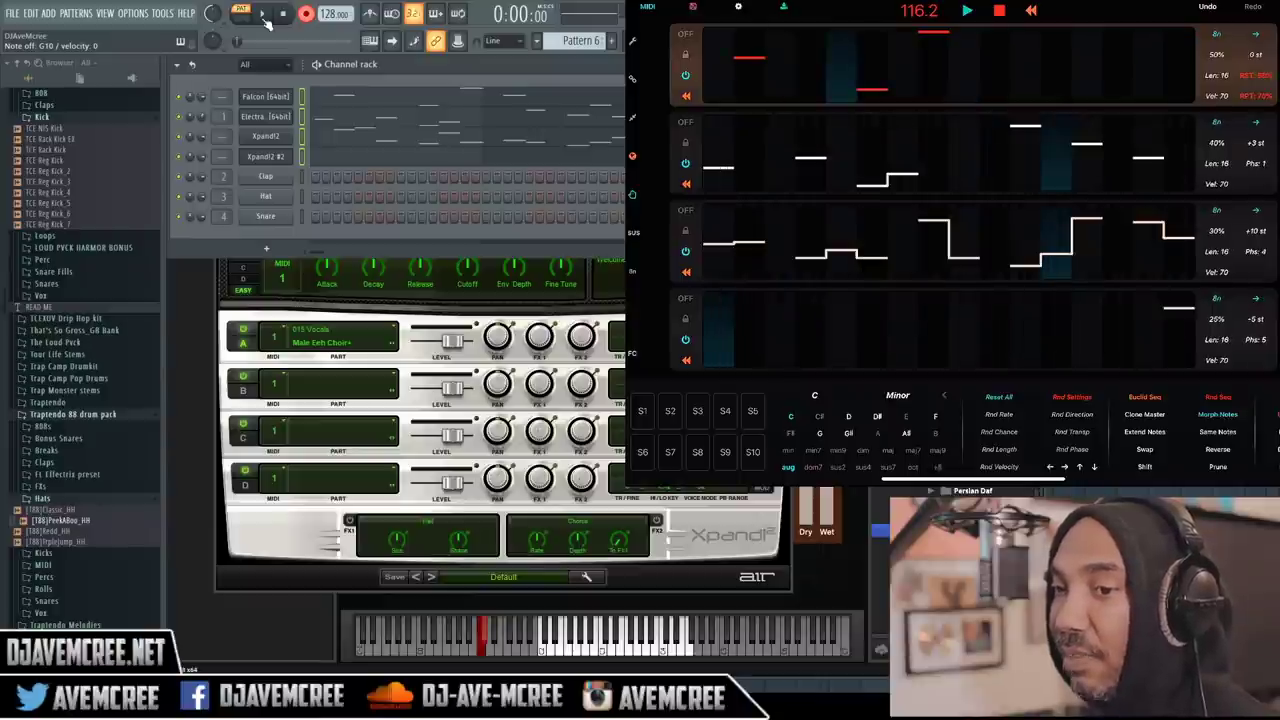
{"action": "left_click", "coordinate": [264, 17]}
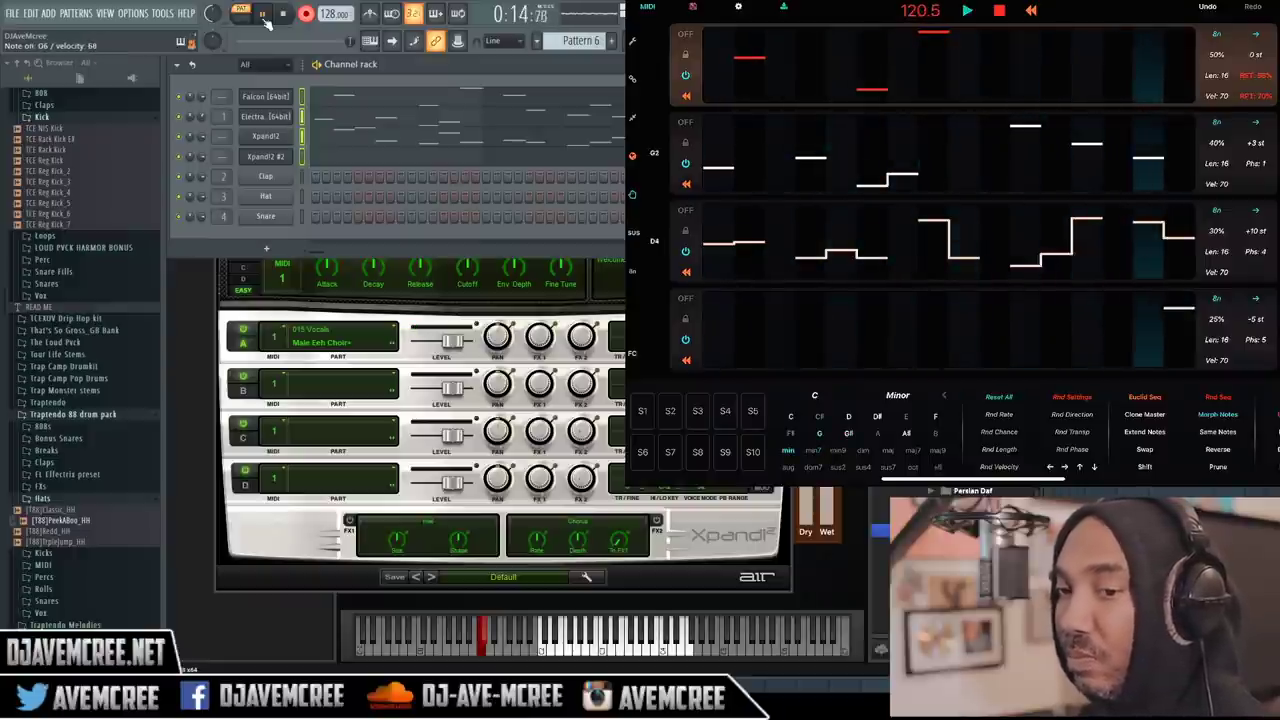
{"action": "left_click", "coordinate": [265, 17]}
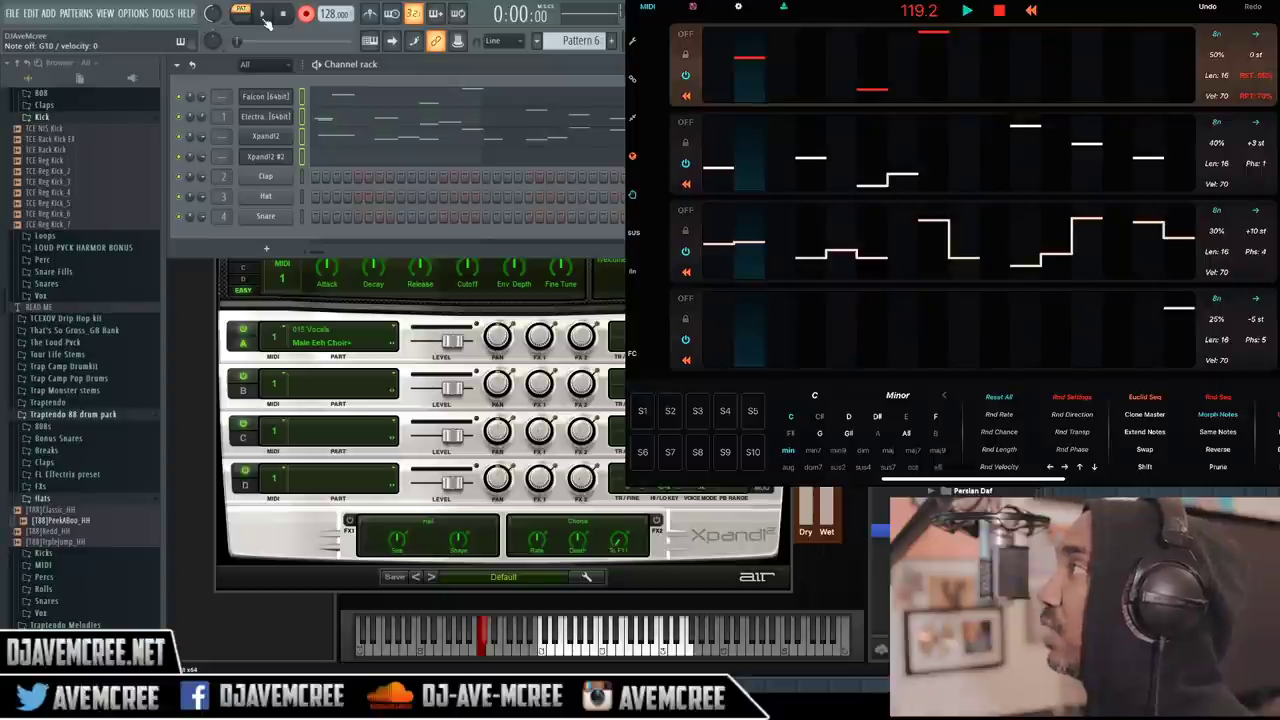